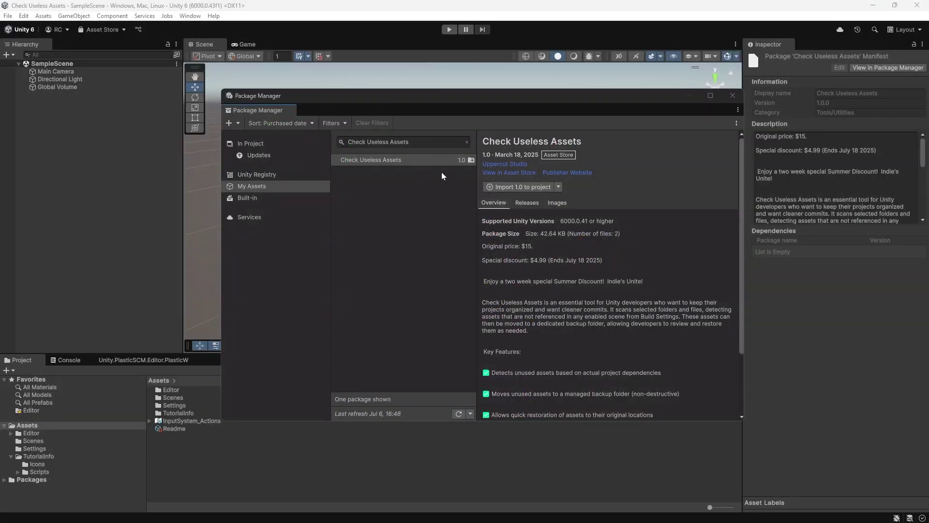
- Import all files of the Check Useless Assets 1.0 package from My Assets into the project
{"action": "left_click", "coordinate": [543, 193]}
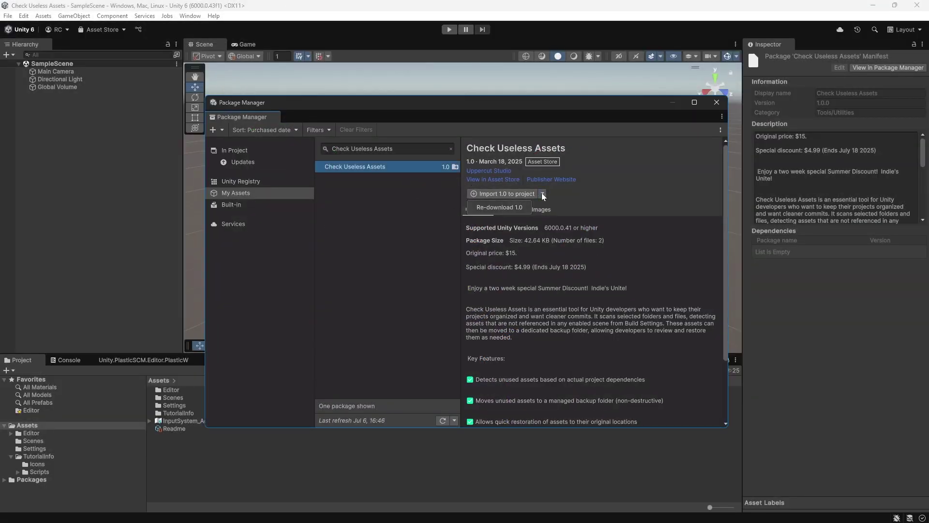
{"action": "left_click", "coordinate": [507, 202]}
{"action": "left_click", "coordinate": [514, 193]}
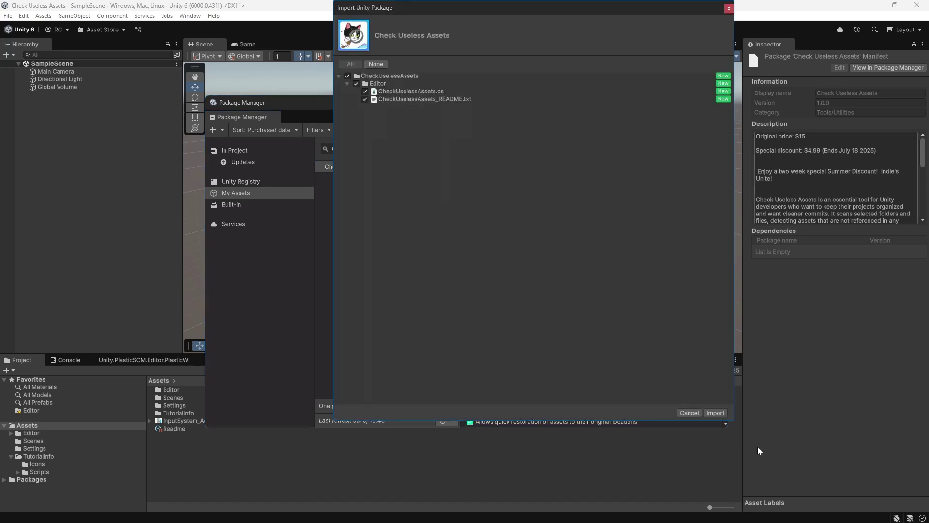
{"action": "left_click", "coordinate": [715, 413]}
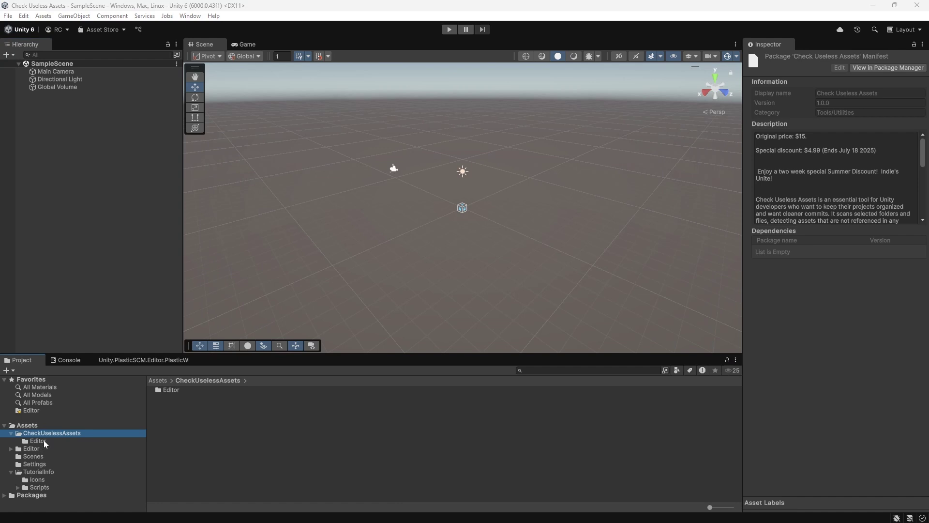
- Open the CheckUselessAssets Editor folder and view the CheckUselessAssets_README in the Inspector
{"action": "left_click", "coordinate": [44, 440]}
{"action": "left_click", "coordinate": [201, 390]}
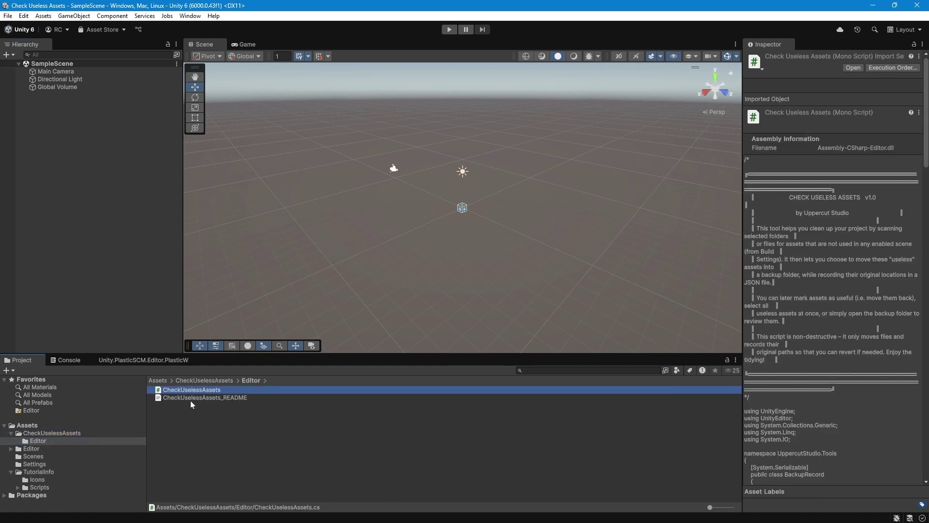
{"action": "left_click", "coordinate": [211, 399]}
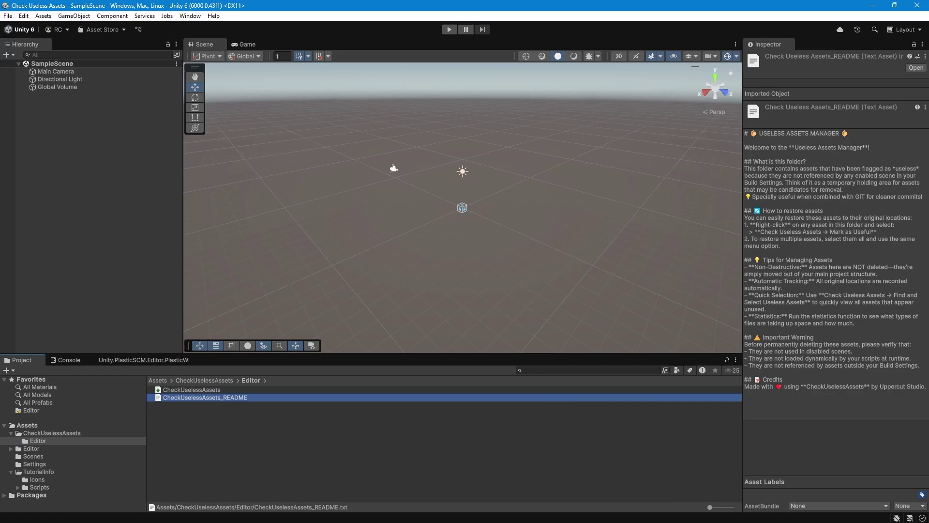
- Widen the details panel, select the five test assets and bring up their Check Useless Assets menu
{"action": "left_click_drag", "start_coordinate": [743, 336], "coordinate": [599, 330]}
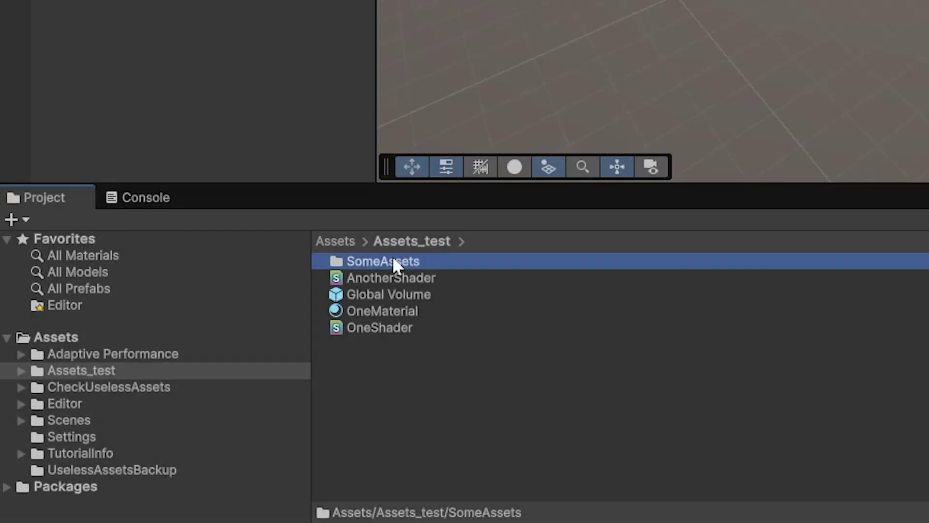
{"action": "left_click", "coordinate": [387, 328], "text": "shift"}
{"action": "left_click", "coordinate": [388, 328]}
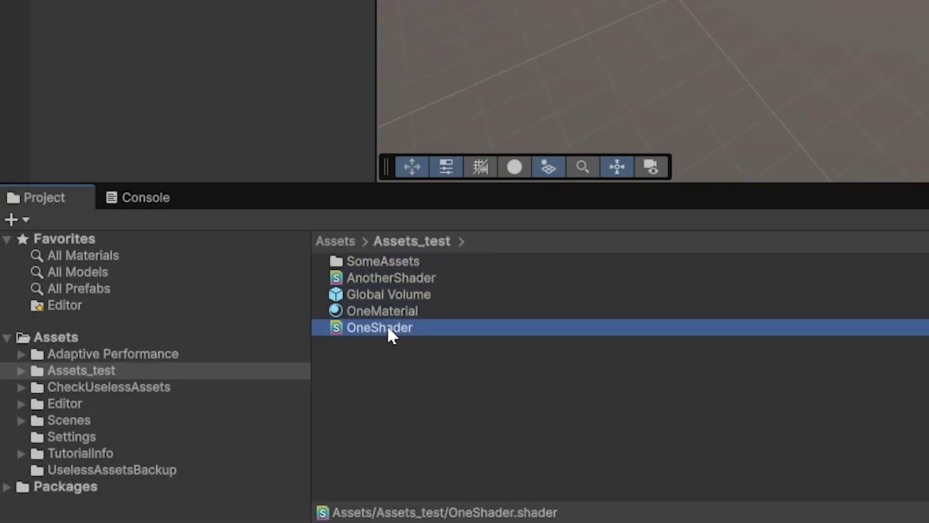
{"action": "left_click", "coordinate": [401, 280], "text": "shift"}
{"action": "left_click", "coordinate": [406, 260]}
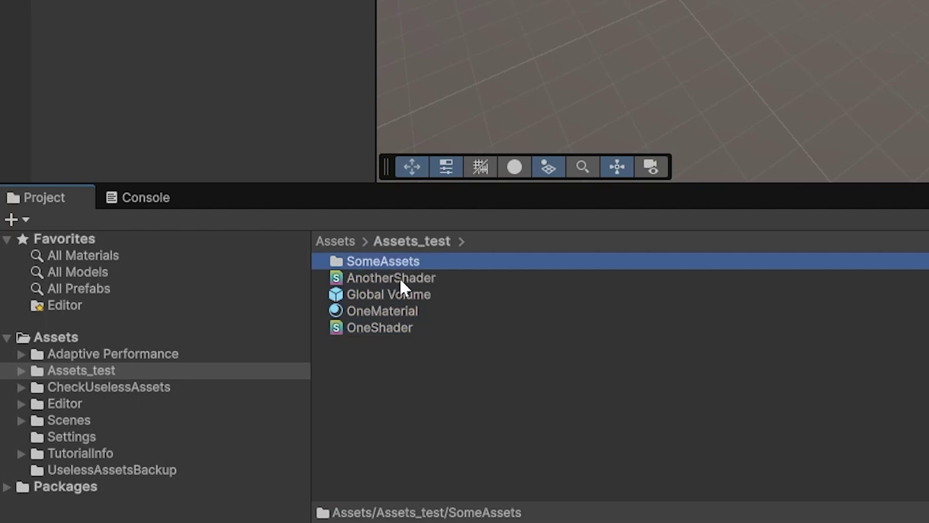
{"action": "left_click", "coordinate": [392, 329], "text": "shift"}
{"action": "right_click", "coordinate": [452, 258]}
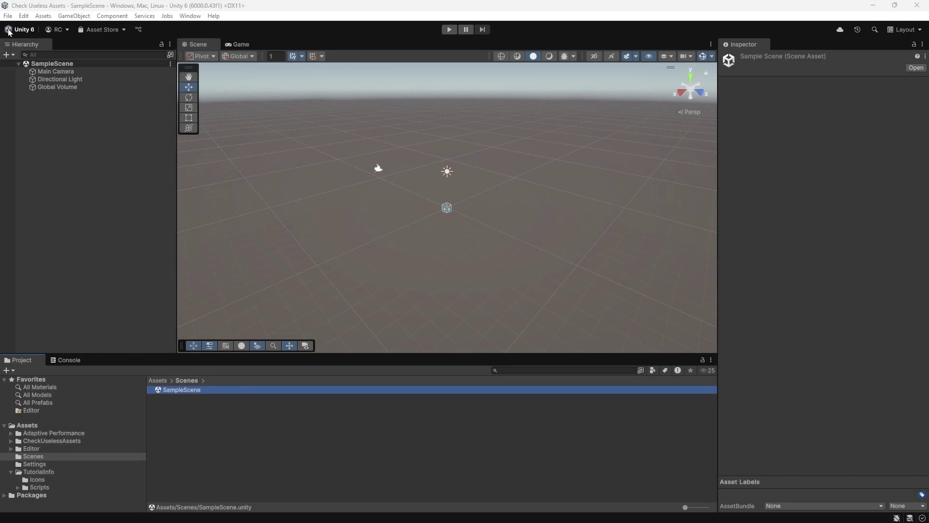
- In Build Profiles, set the scene list to SampleScene and SampleScene 2
{"action": "left_click", "coordinate": [8, 15]}
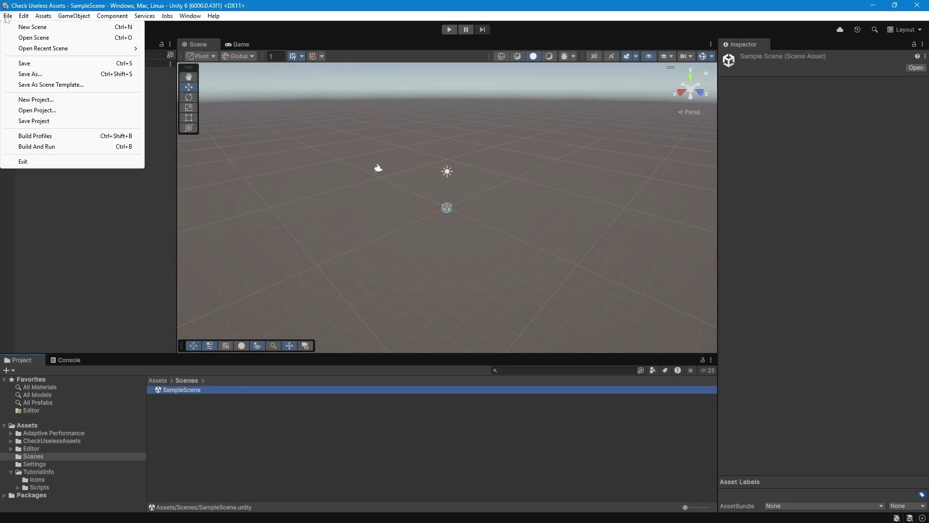
{"action": "left_click", "coordinate": [72, 137]}
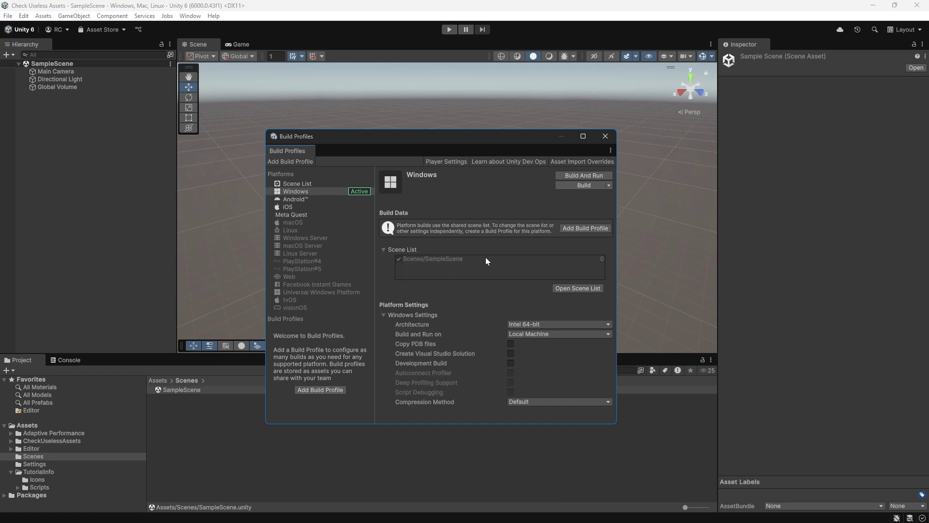
{"action": "key", "text": "Up"}
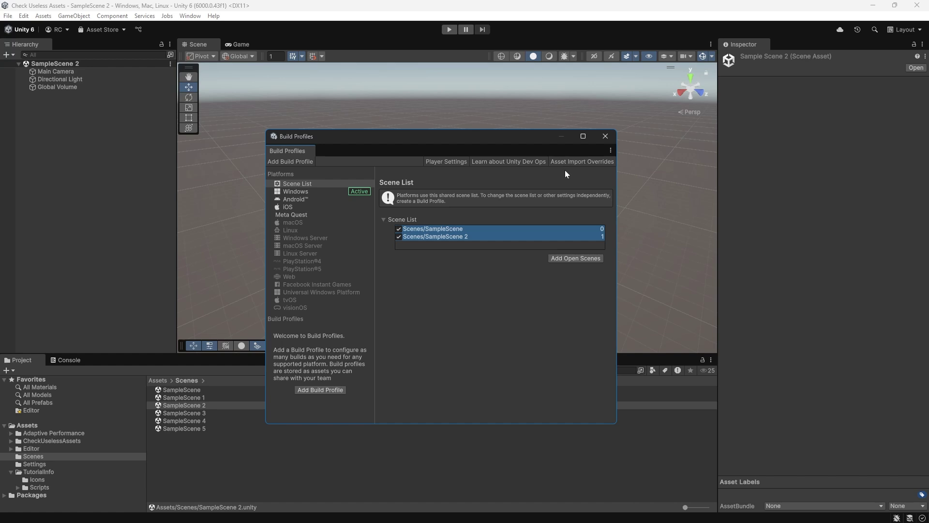
{"action": "left_click", "coordinate": [615, 137]}
- Move the four scenes not in the build to UselessAssetsBackup using Move to Useless
{"action": "key", "text": "ctrl+a"}
{"action": "right_click", "coordinate": [207, 397]}
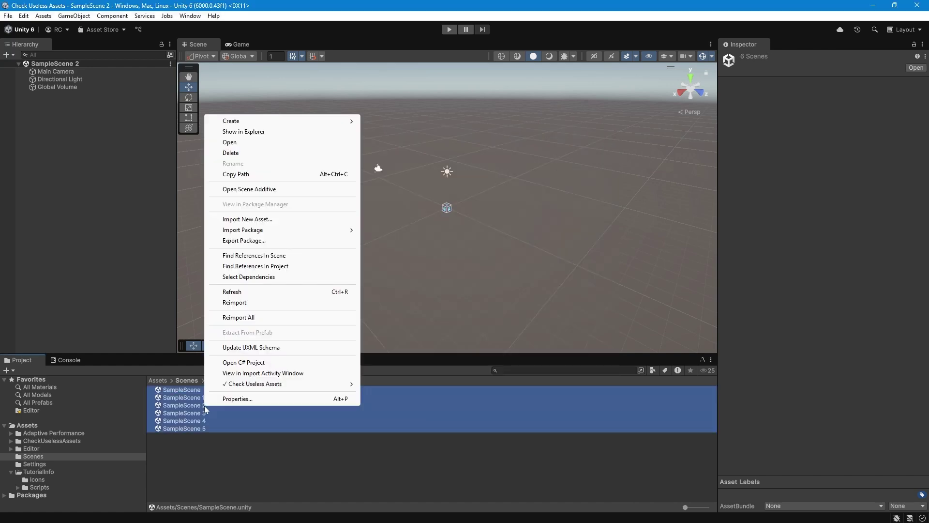
{"action": "mouse_move", "coordinate": [254, 384]}
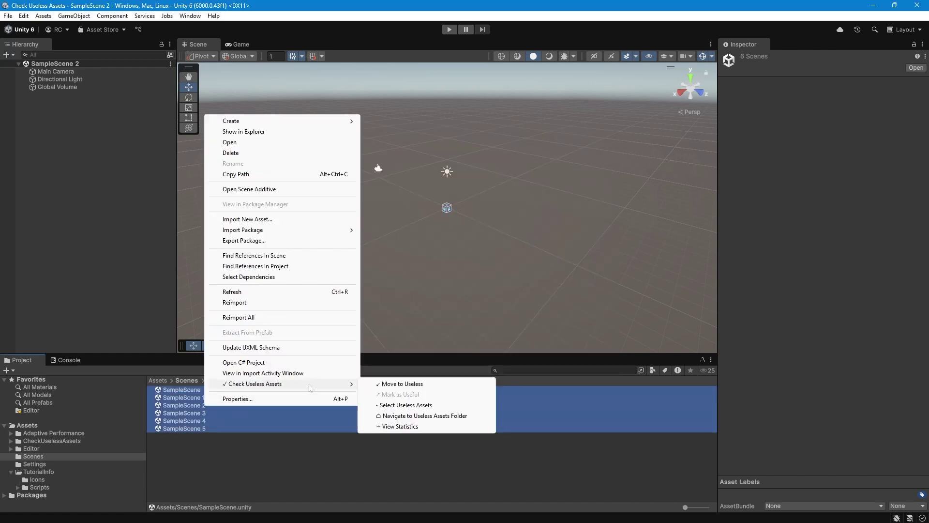
{"action": "left_click", "coordinate": [434, 385]}
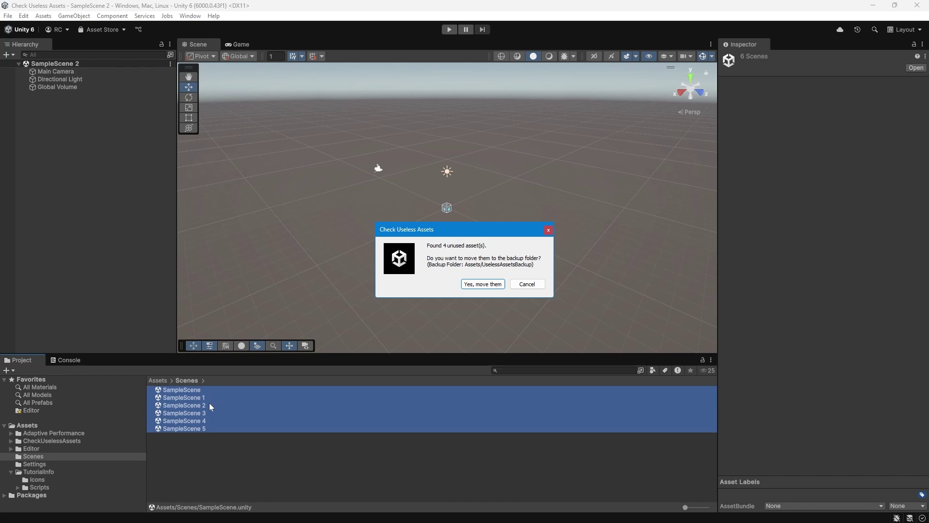
{"action": "left_click", "coordinate": [483, 284]}
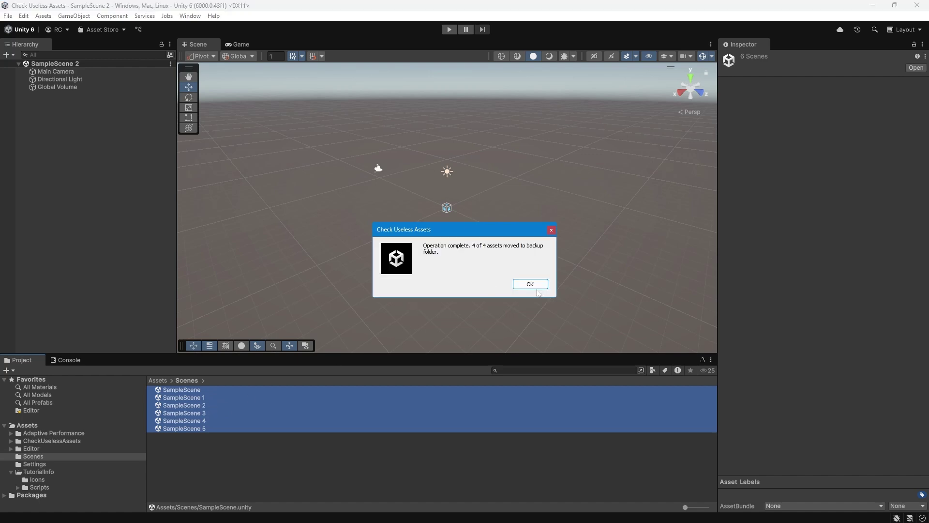
{"action": "left_click", "coordinate": [538, 286]}
{"action": "key", "text": "ctrl+shift+b"}
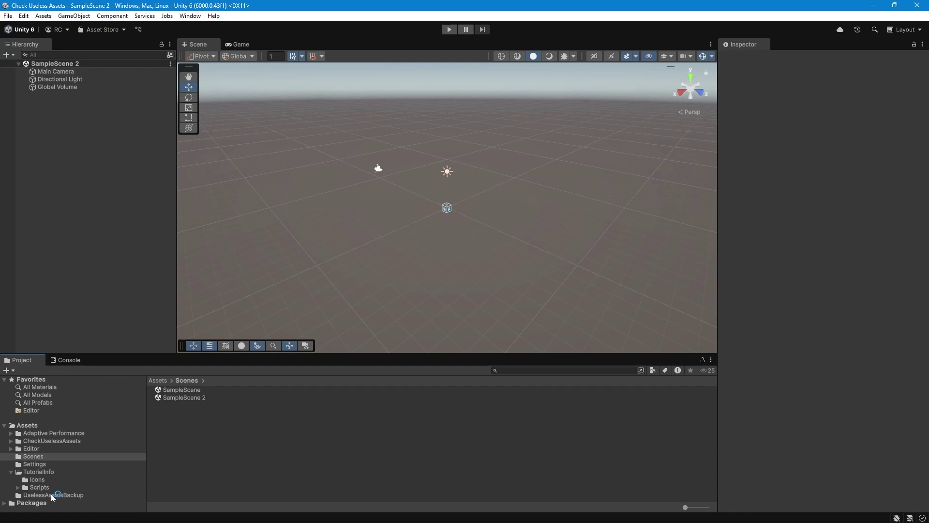
- Review the UselessAssetsBackup data file's original paths and the four backed-up scenes
{"action": "left_click", "coordinate": [50, 495]}
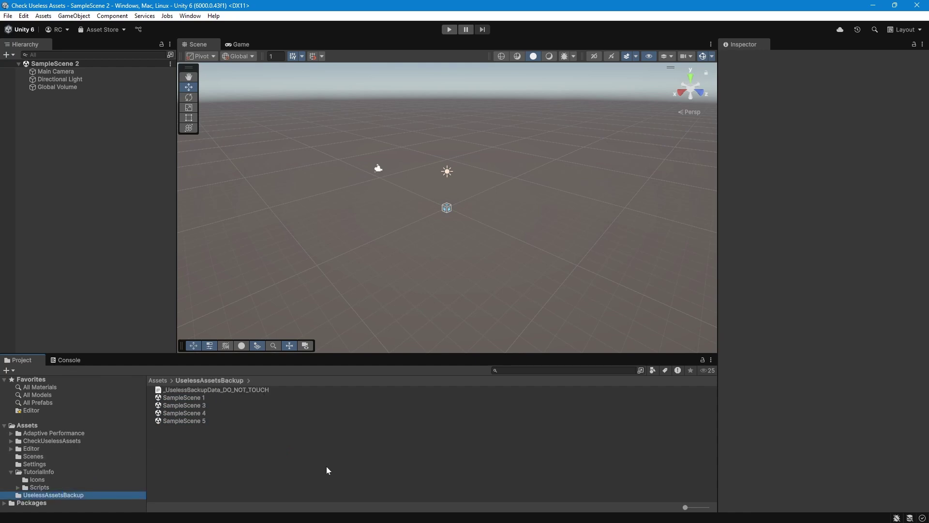
{"action": "left_click", "coordinate": [209, 391]}
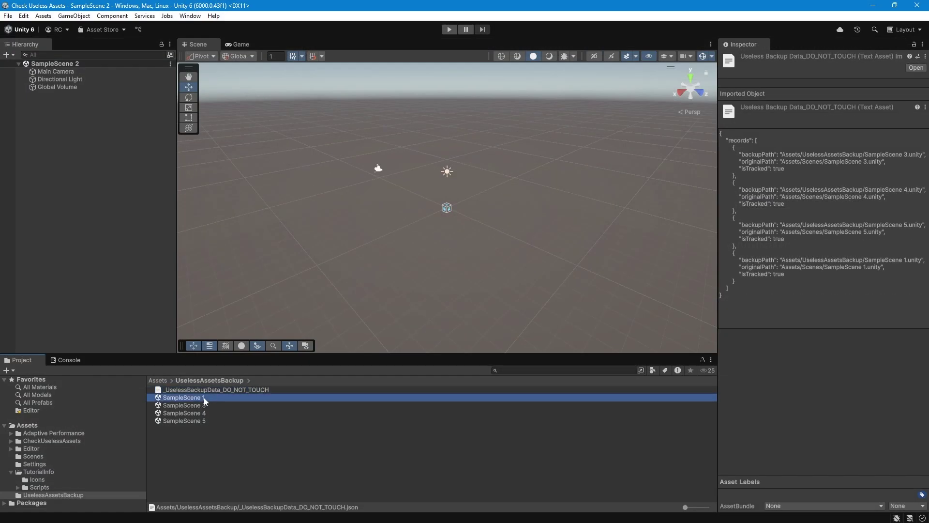
{"action": "left_click", "coordinate": [204, 397]}
{"action": "left_click", "coordinate": [200, 419], "text": "shift"}
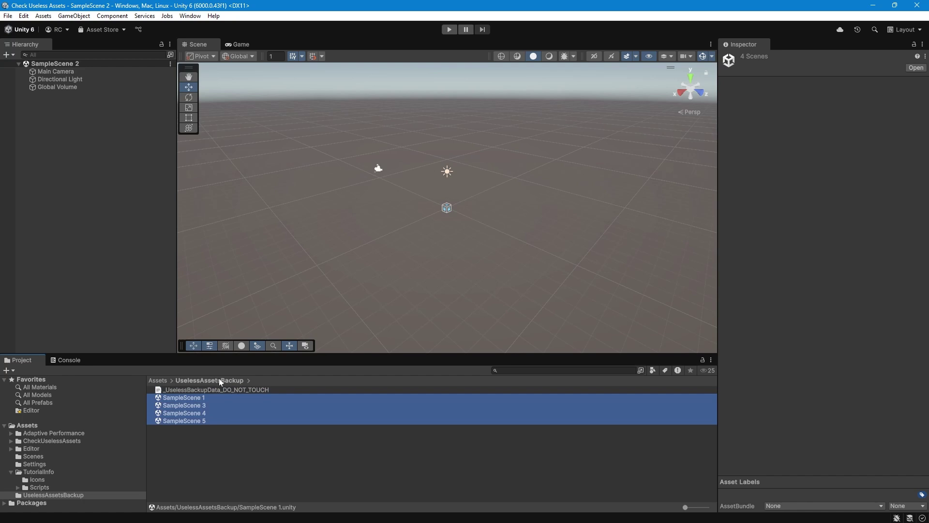
{"action": "left_click", "coordinate": [200, 465]}
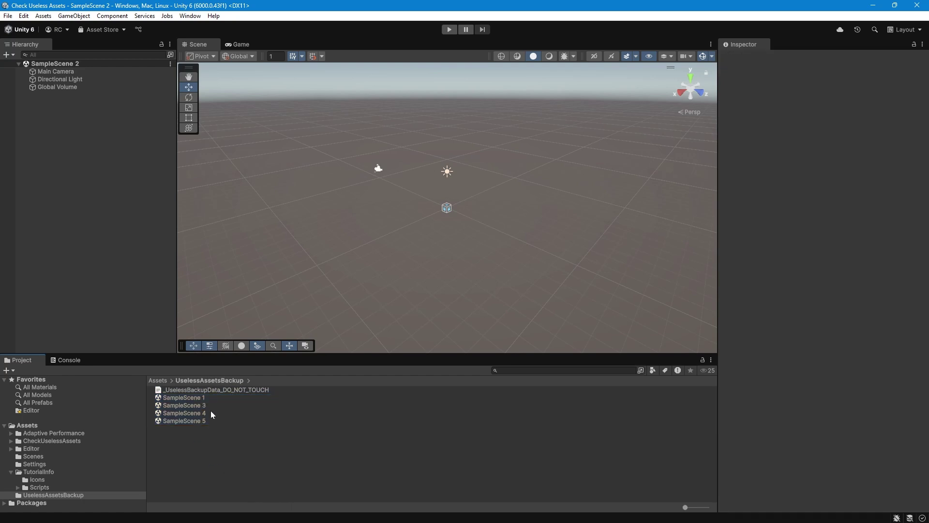
- Mark SampleScene 3 as useful to restore it, then view it in the Scenes folder
{"action": "left_click", "coordinate": [202, 405]}
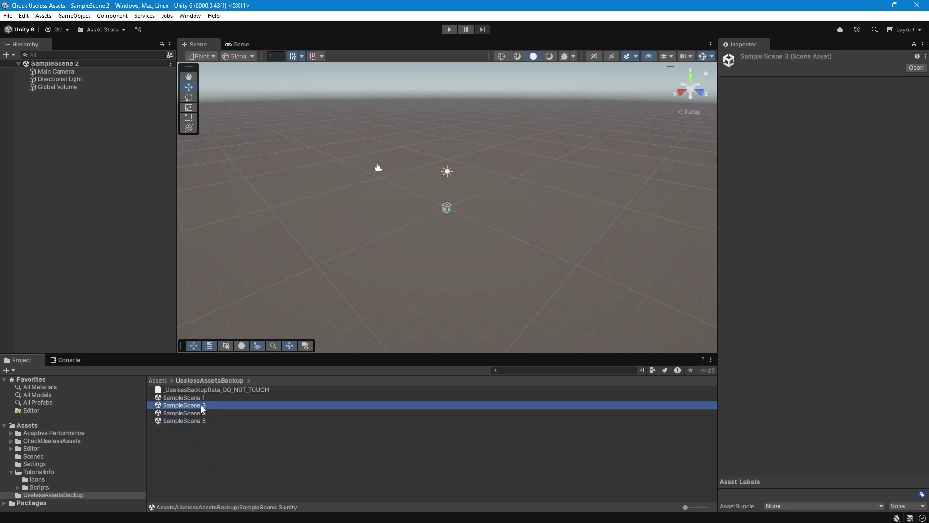
{"action": "right_click", "coordinate": [201, 405]}
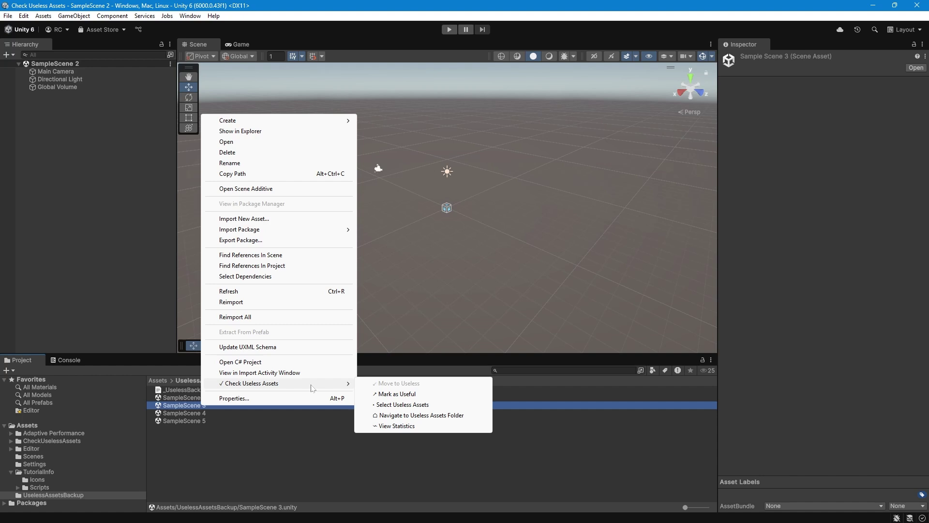
{"action": "left_click", "coordinate": [405, 394]}
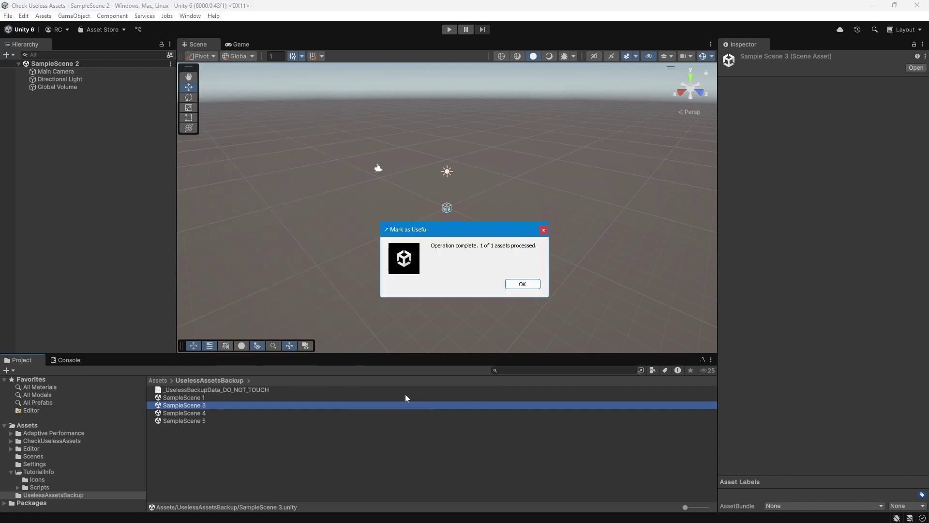
{"action": "left_click", "coordinate": [524, 287]}
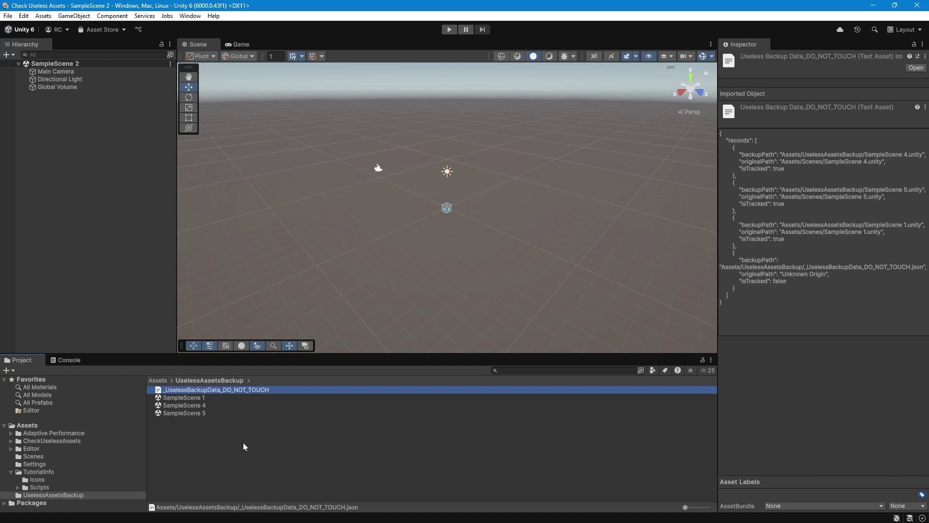
{"action": "left_click", "coordinate": [38, 456]}
{"action": "left_click", "coordinate": [200, 427]}
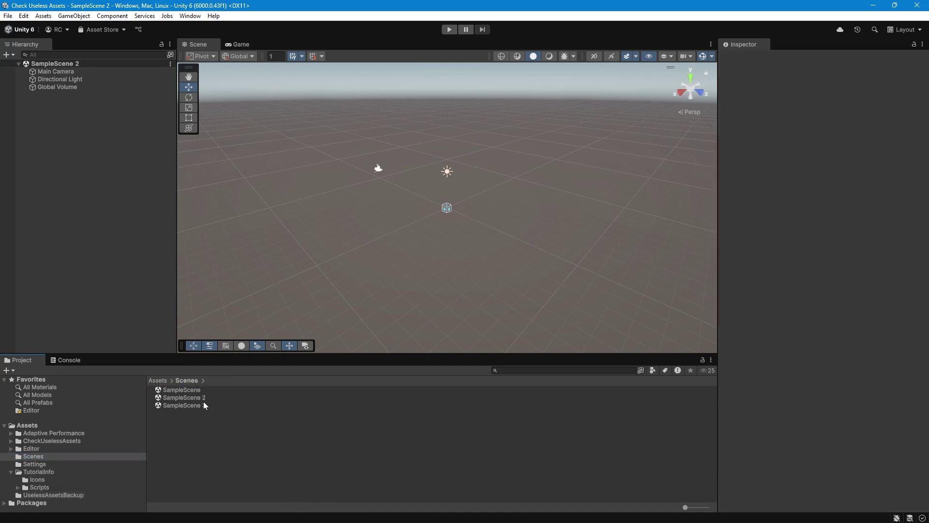
- Create a TestFolder inside Scenes and move SampleScene 3 into it
{"action": "right_click", "coordinate": [253, 423]}
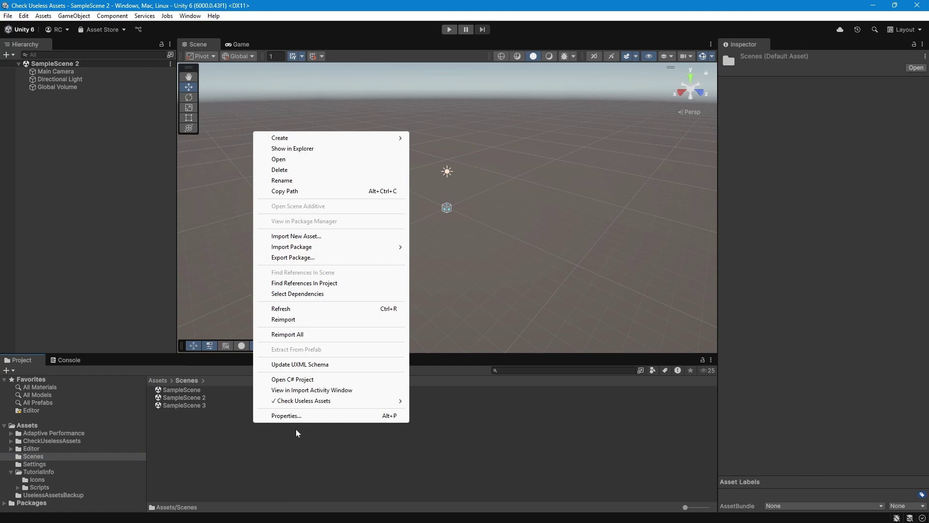
{"action": "left_click", "coordinate": [426, 138]}
{"action": "type", "text": "Te"}
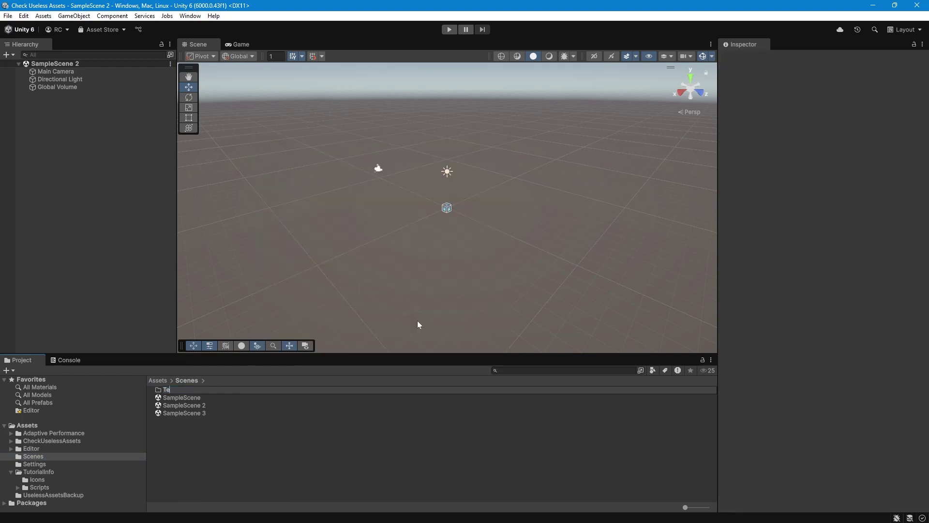
{"action": "type", "text": "stFolder"}
{"action": "key", "text": "Return"}
{"action": "left_click_drag", "start_coordinate": [184, 413], "coordinate": [188, 391]}
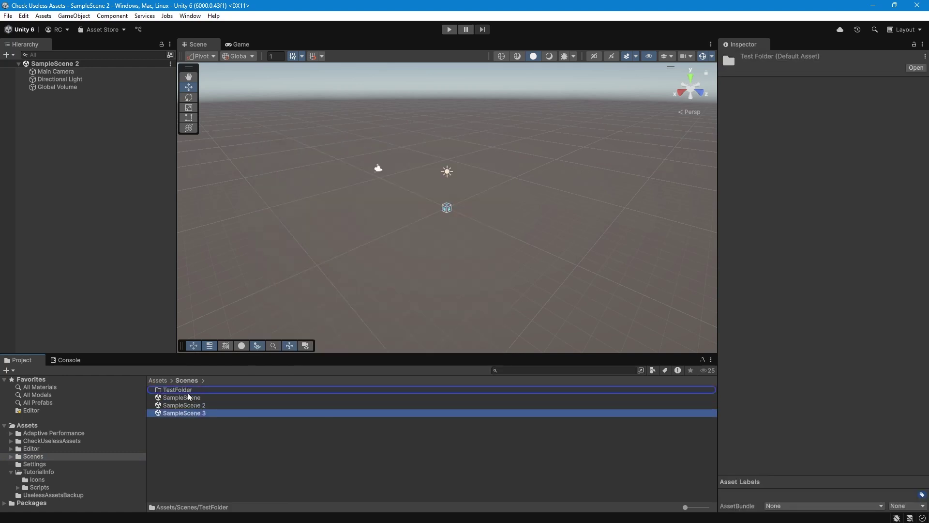
- Check TestFolder, SampleScene and SampleScene 2 for unused assets and move SampleScene 3 to backup
{"action": "left_click", "coordinate": [193, 406], "text": "shift"}
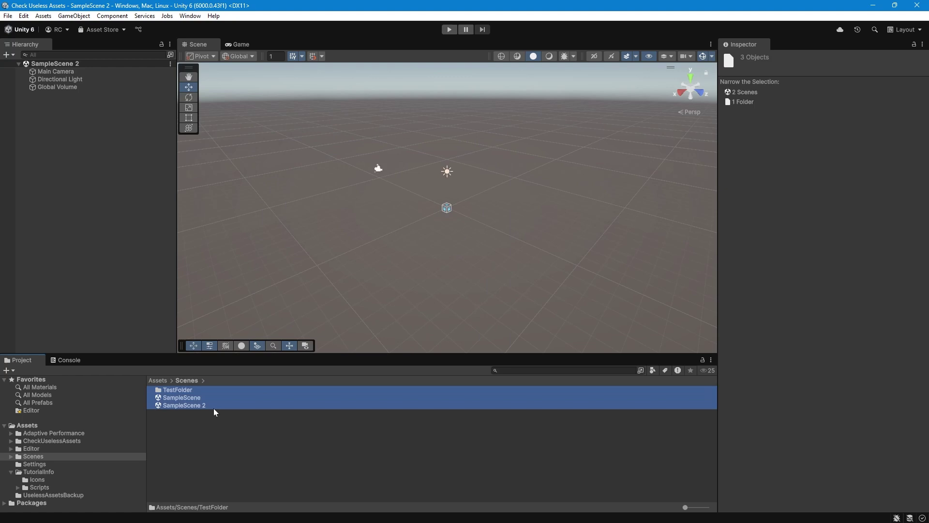
{"action": "right_click", "coordinate": [196, 408]}
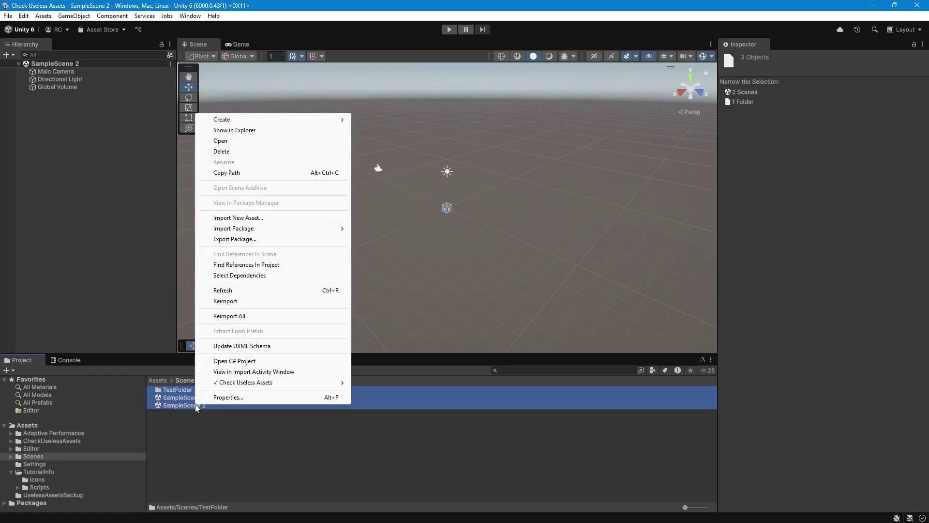
{"action": "left_click", "coordinate": [386, 383]}
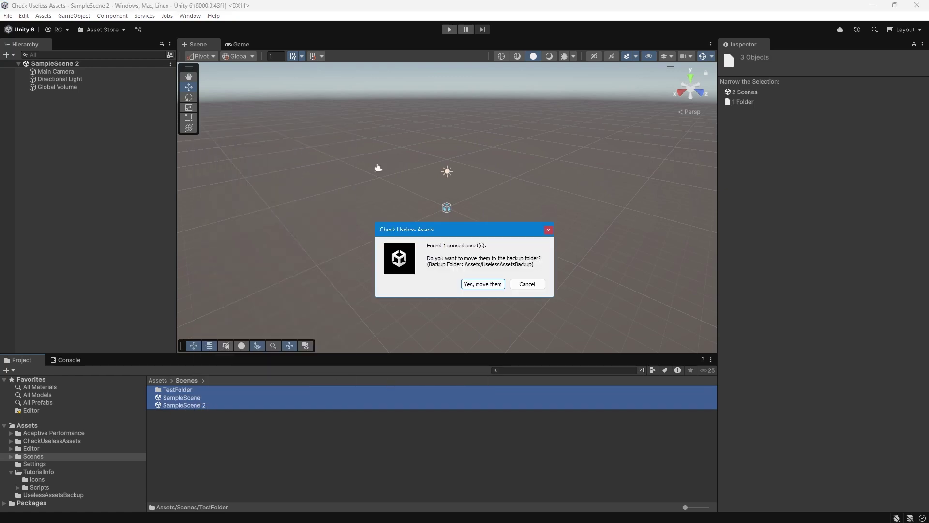
{"action": "key", "text": "Return"}
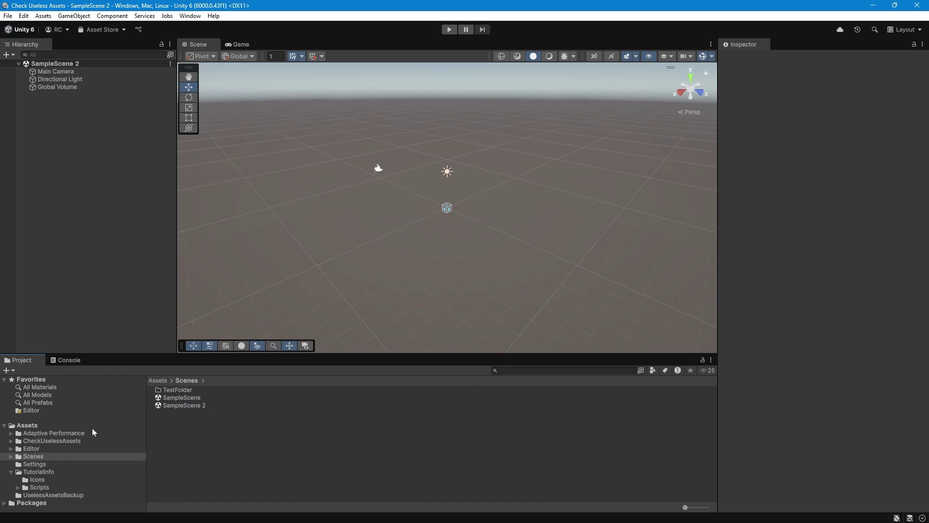
- Check the backup data showing SampleScene 3's original Scenes/TestFolder path
{"action": "left_click", "coordinate": [53, 495]}
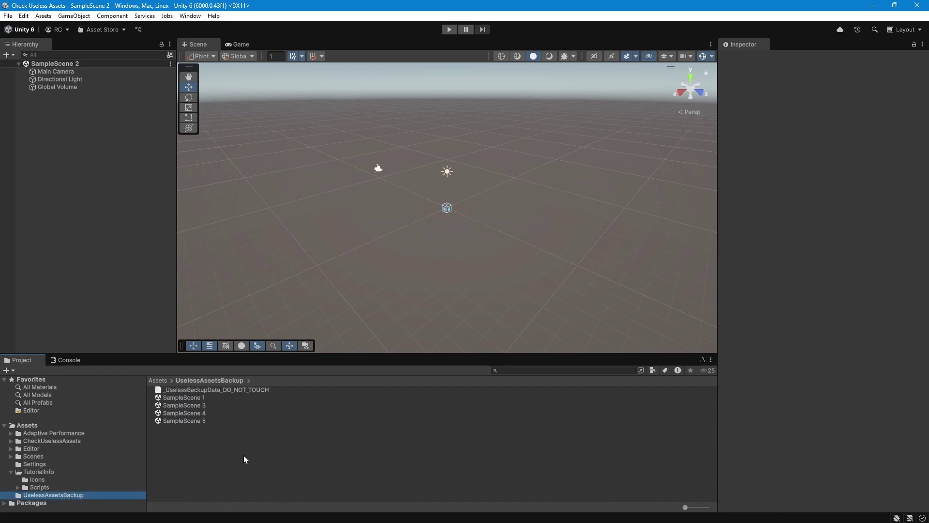
{"action": "left_click", "coordinate": [192, 405]}
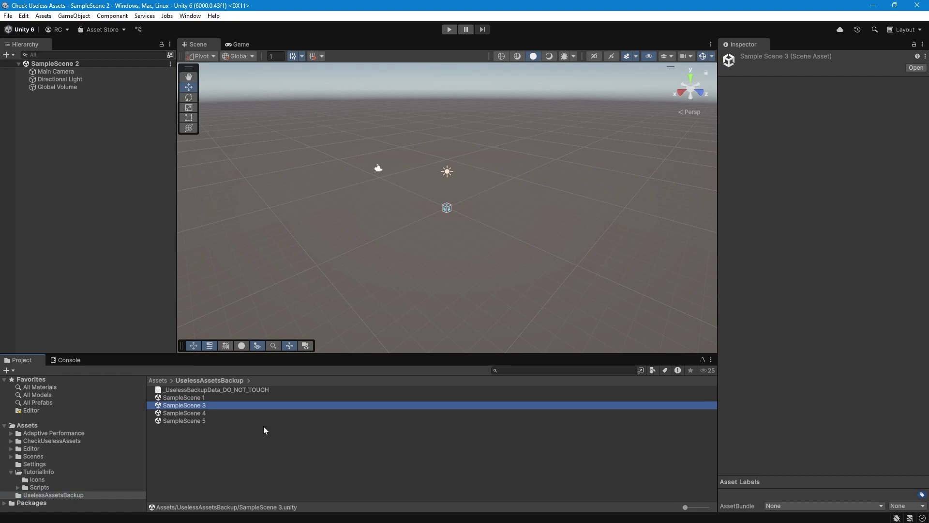
{"action": "left_click", "coordinate": [211, 390]}
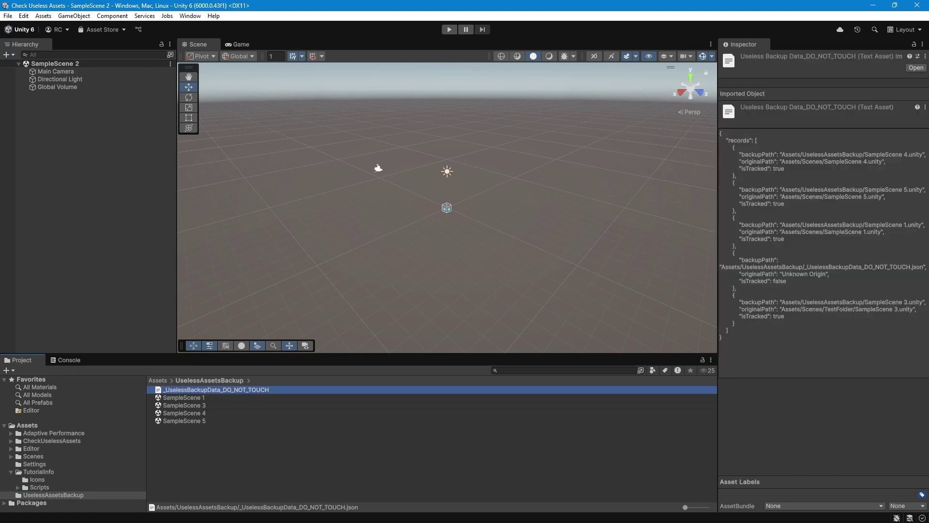
{"action": "double_click", "coordinate": [839, 310]}
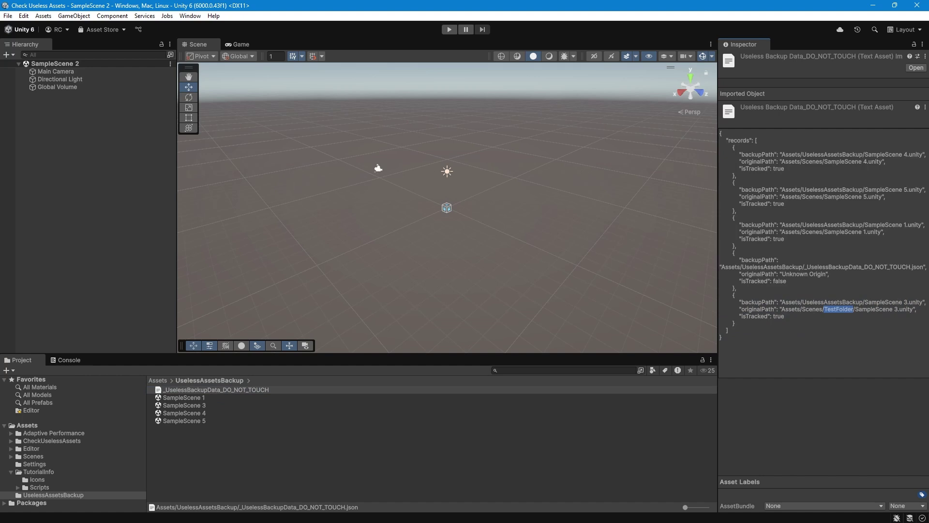
- Mark SampleScene 3 as useful and confirm it is back in TestFolder
{"action": "right_click", "coordinate": [203, 405]}
{"action": "mouse_move", "coordinate": [251, 381]}
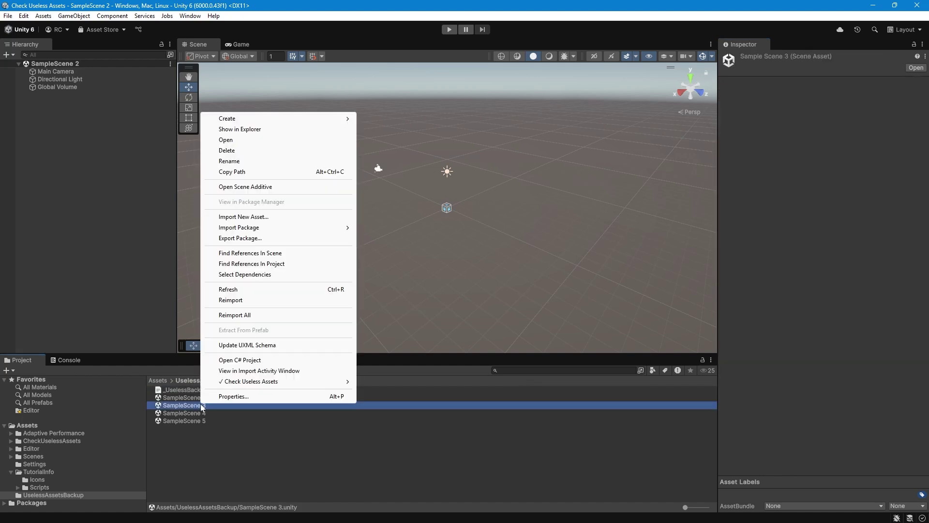
{"action": "left_click", "coordinate": [397, 391]}
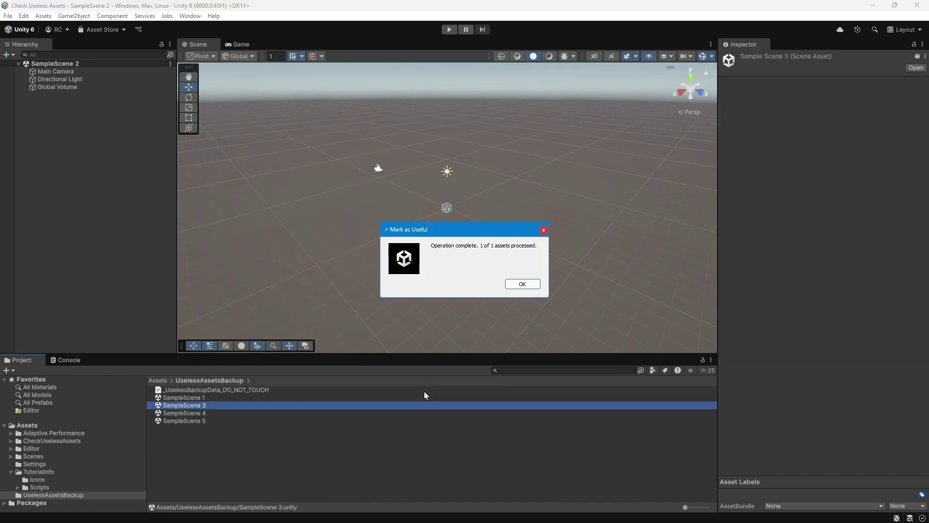
{"action": "left_click", "coordinate": [520, 285]}
{"action": "double_click", "coordinate": [177, 390]}
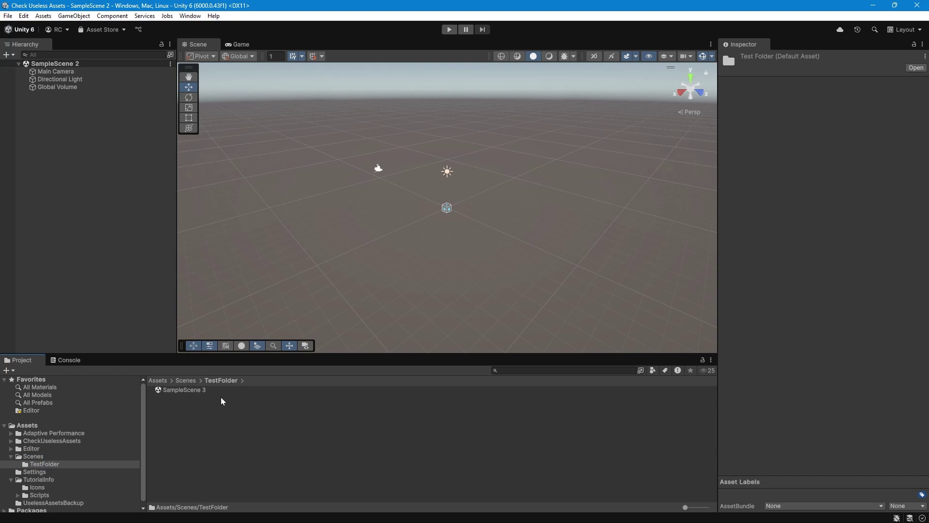
{"action": "left_click", "coordinate": [180, 390]}
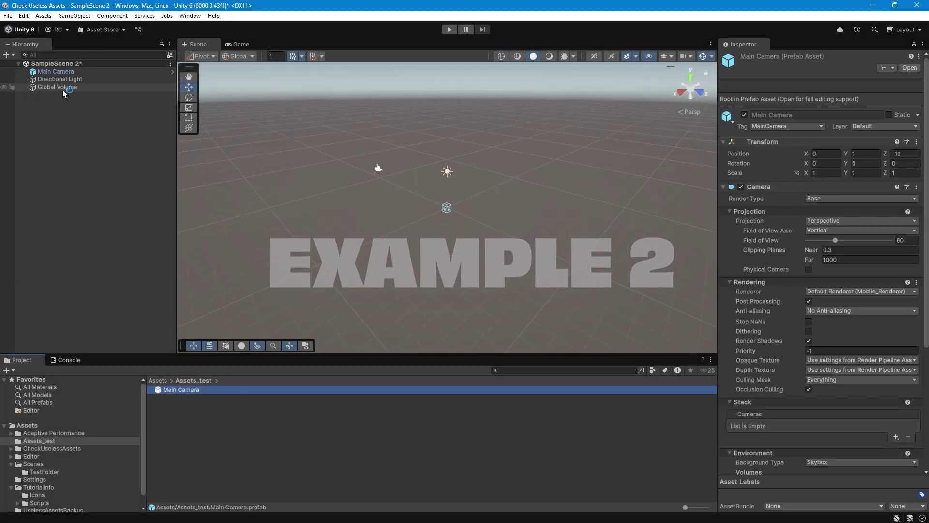
- Make Directional Light a prefab in Assets_test and save the scene
{"action": "left_click_drag", "start_coordinate": [60, 79], "coordinate": [224, 457]}
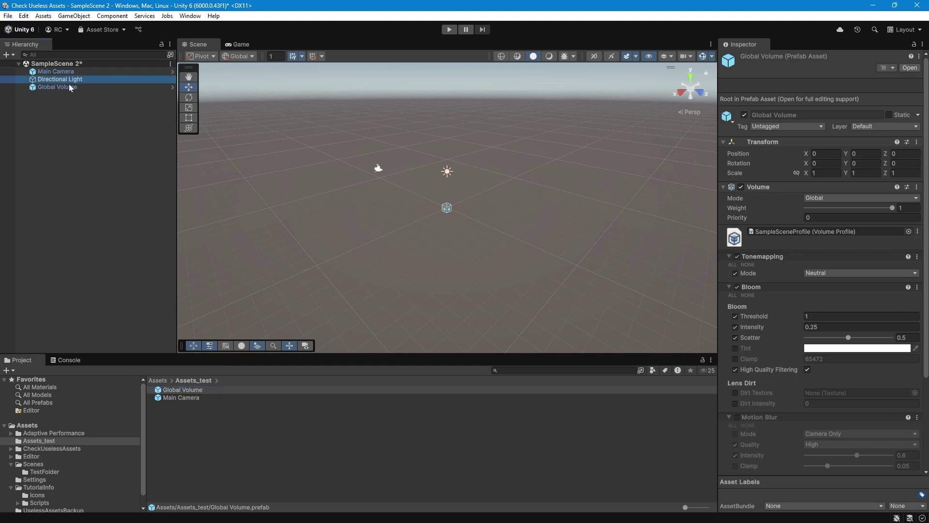
{"action": "left_click", "coordinate": [213, 435]}
{"action": "key", "text": "ctrl+s"}
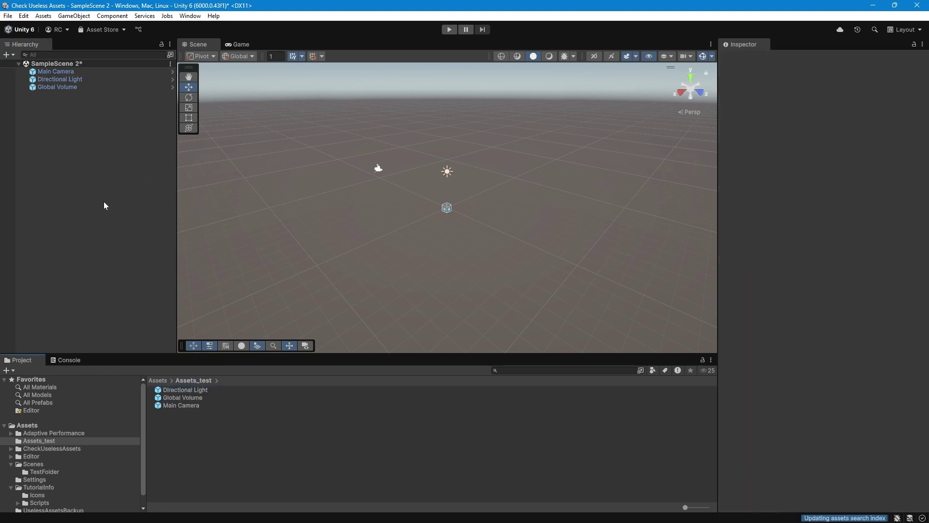
{"action": "left_click", "coordinate": [62, 75]}
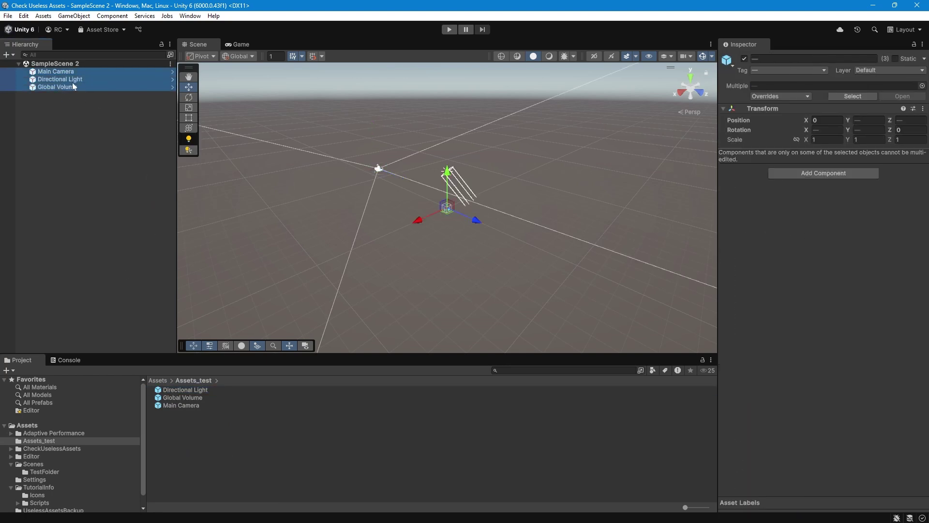
- Check the three Assets_test prefabs for unused assets and dismiss the none-unused report
{"action": "left_click_drag", "start_coordinate": [203, 421], "coordinate": [193, 387]}
{"action": "right_click", "coordinate": [193, 407]}
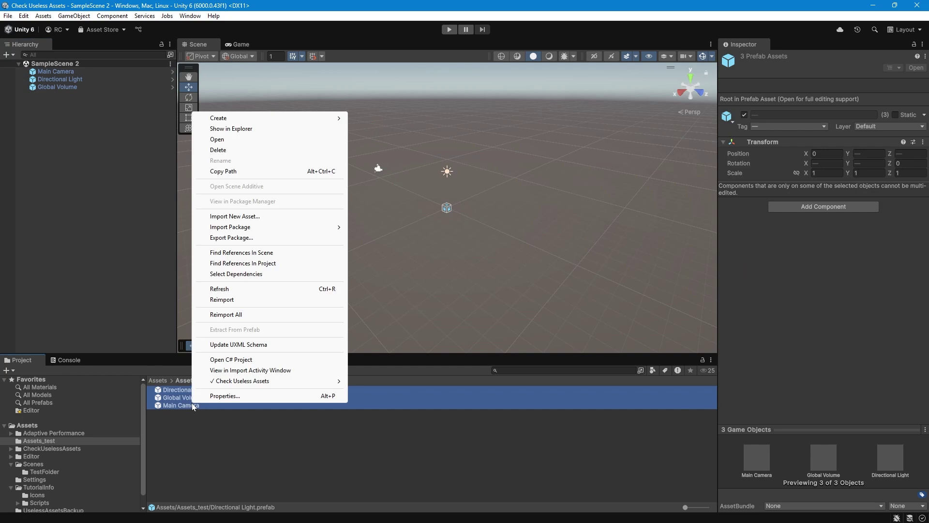
{"action": "left_click", "coordinate": [395, 385]}
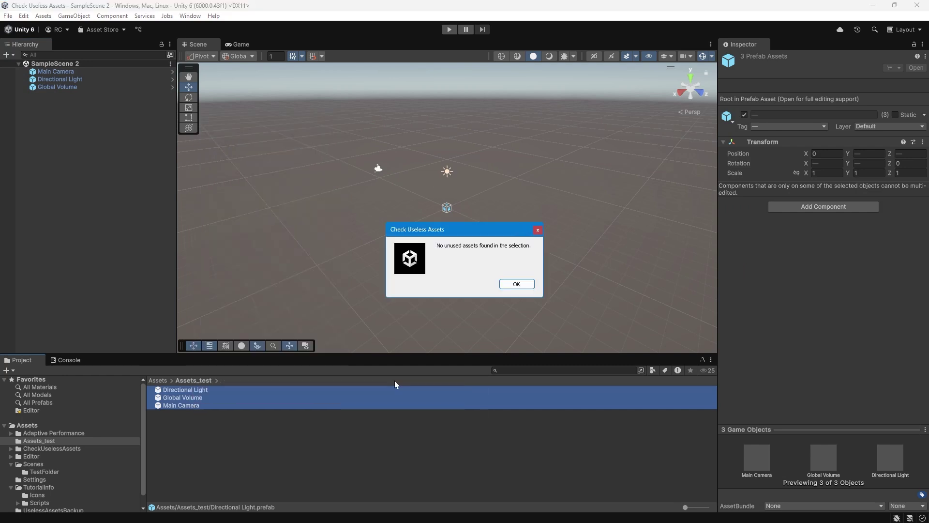
{"action": "left_click", "coordinate": [518, 286]}
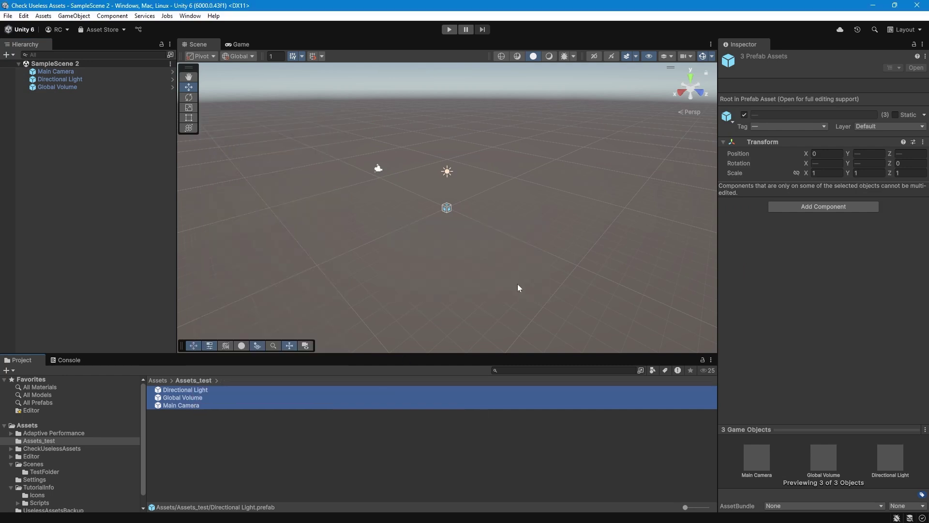
{"action": "left_click", "coordinate": [243, 467]}
{"action": "left_click", "coordinate": [56, 86]}
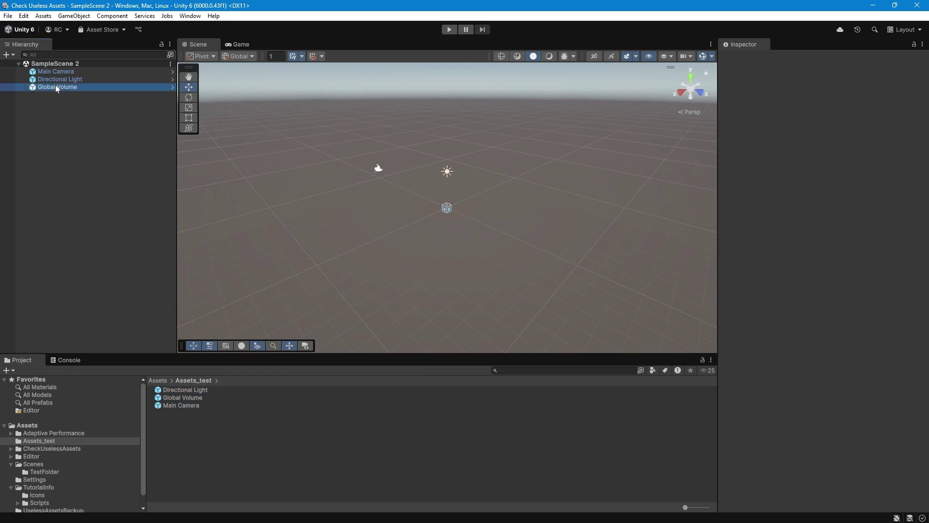
- Unpack the Global Volume prefab instance in the Hierarchy and save the scene
{"action": "right_click", "coordinate": [56, 86]}
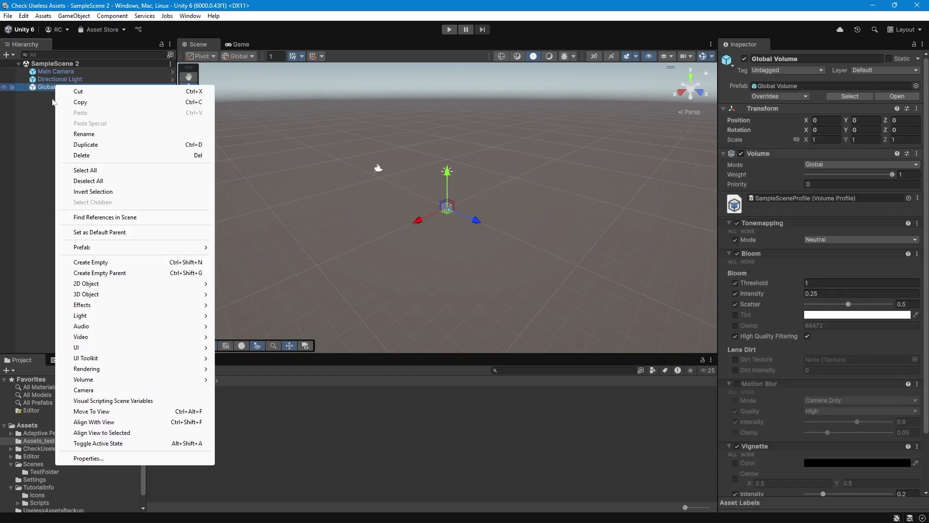
{"action": "mouse_move", "coordinate": [81, 247]}
{"action": "left_click", "coordinate": [272, 337]}
{"action": "left_click", "coordinate": [64, 187]}
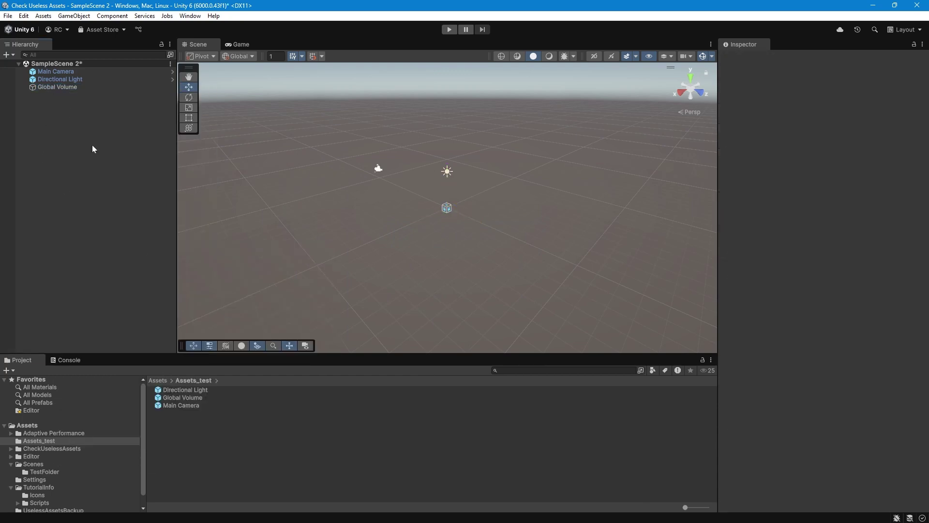
{"action": "key", "text": "ctrl+s"}
- Run Move to Useless on the three Assets_test prefabs, moving Global Volume to UselessAssetsBackup
{"action": "left_click", "coordinate": [42, 88]}
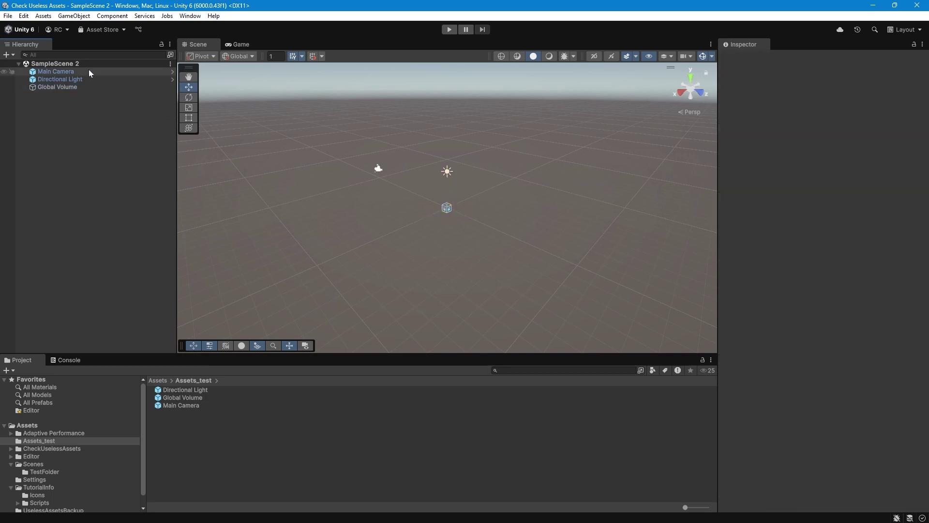
{"action": "left_click", "coordinate": [188, 401]}
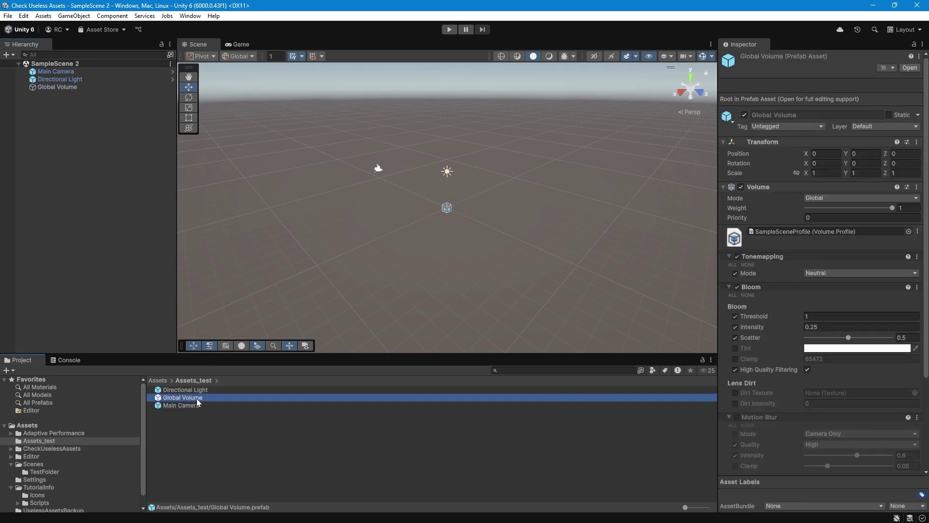
{"action": "left_click", "coordinate": [243, 448]}
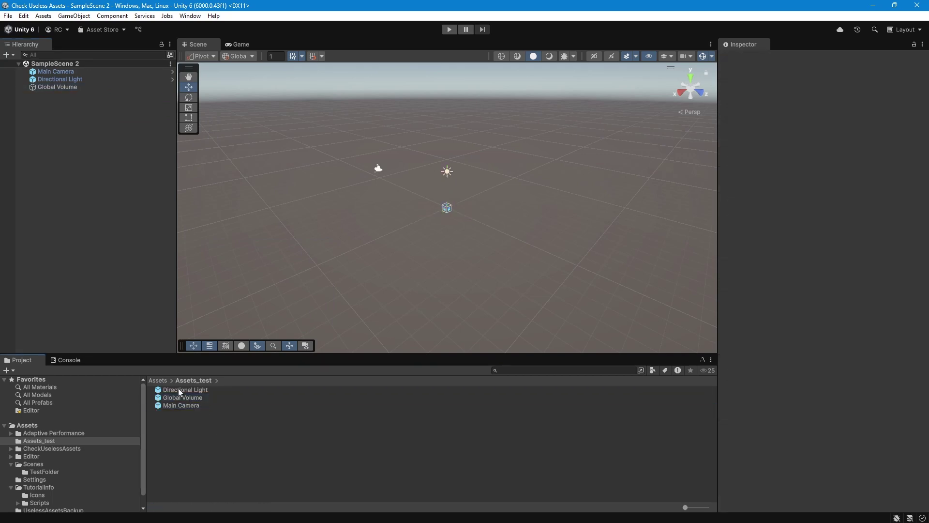
{"action": "left_click", "coordinate": [178, 388]}
{"action": "left_click", "coordinate": [185, 403], "text": "shift"}
{"action": "right_click", "coordinate": [186, 403]}
{"action": "mouse_move", "coordinate": [235, 382]}
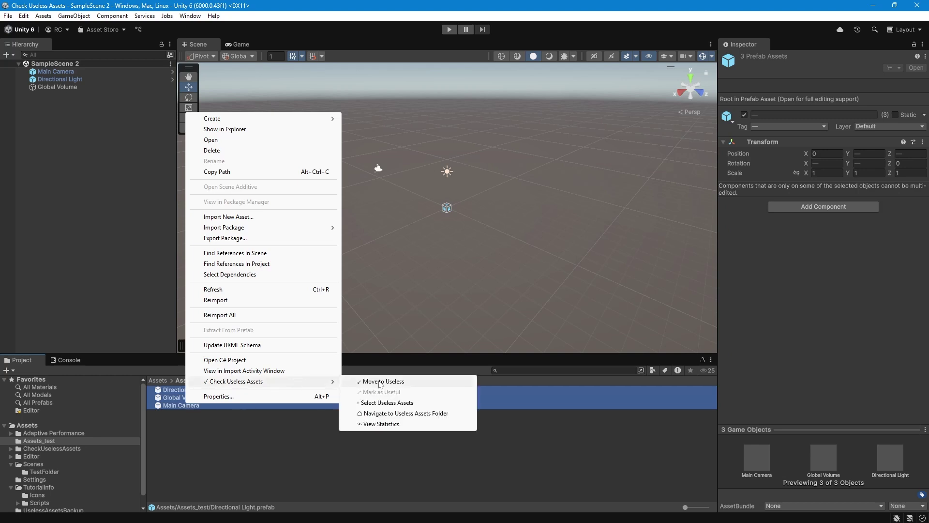
{"action": "left_click", "coordinate": [380, 382]}
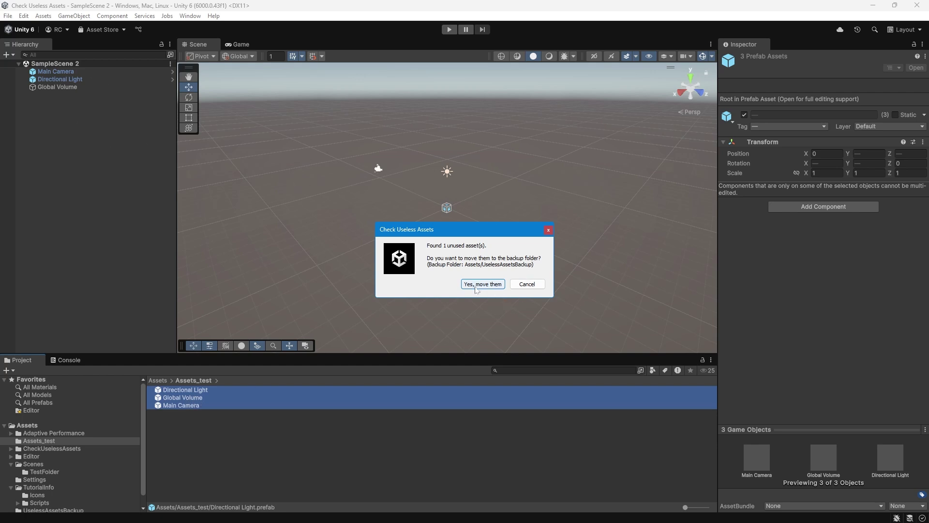
{"action": "left_click", "coordinate": [479, 284]}
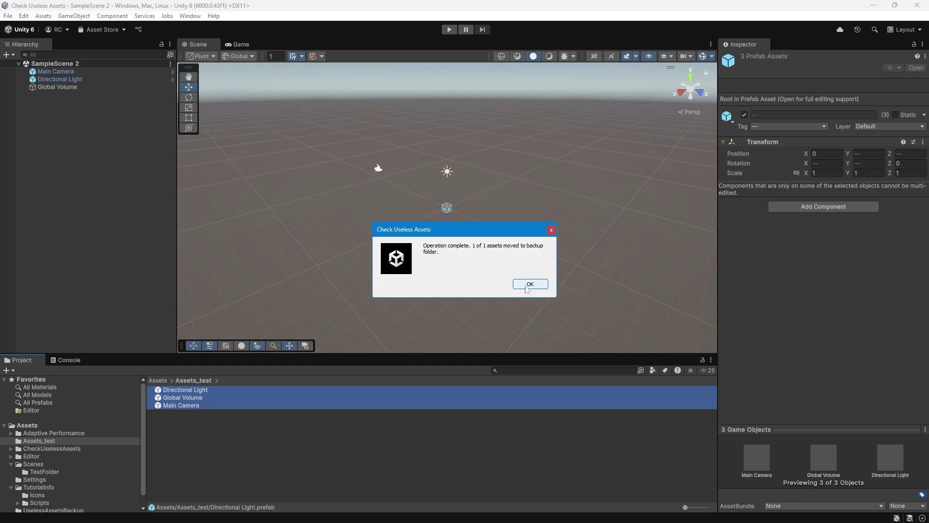
{"action": "left_click", "coordinate": [530, 285]}
{"action": "scroll", "coordinate": [71, 492], "scroll_direction": "down", "scroll_amount": 2}
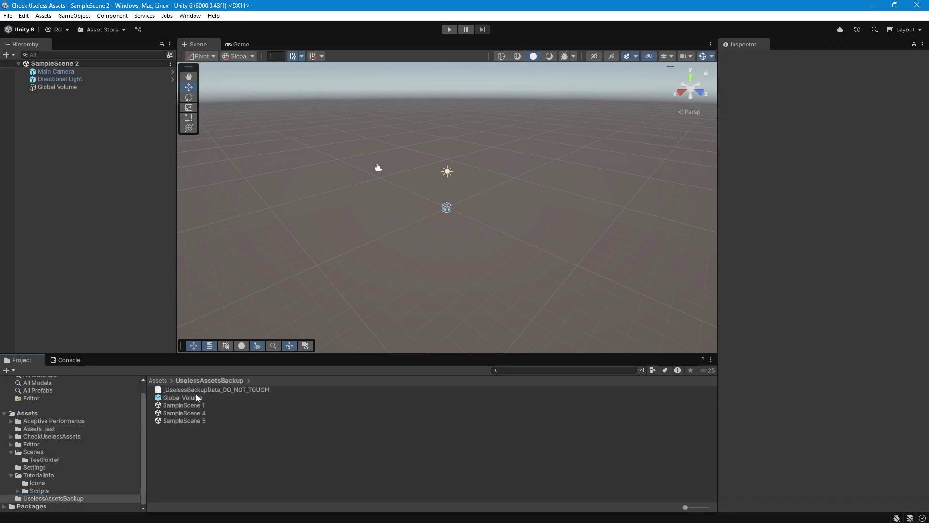
- Inspect the backup records file for Global Volume's original path
{"action": "left_click", "coordinate": [196, 395]}
{"action": "left_click", "coordinate": [227, 388]}
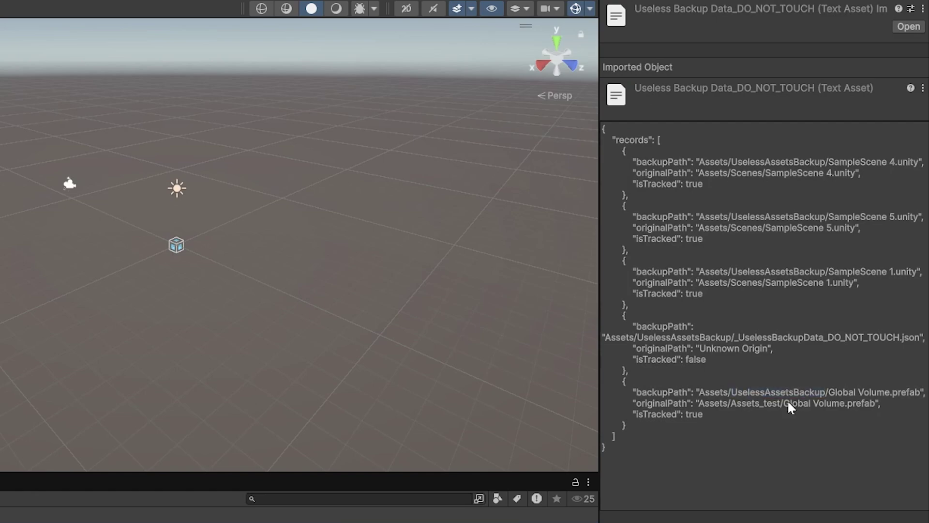
{"action": "left_click_drag", "start_coordinate": [737, 408], "coordinate": [883, 407]}
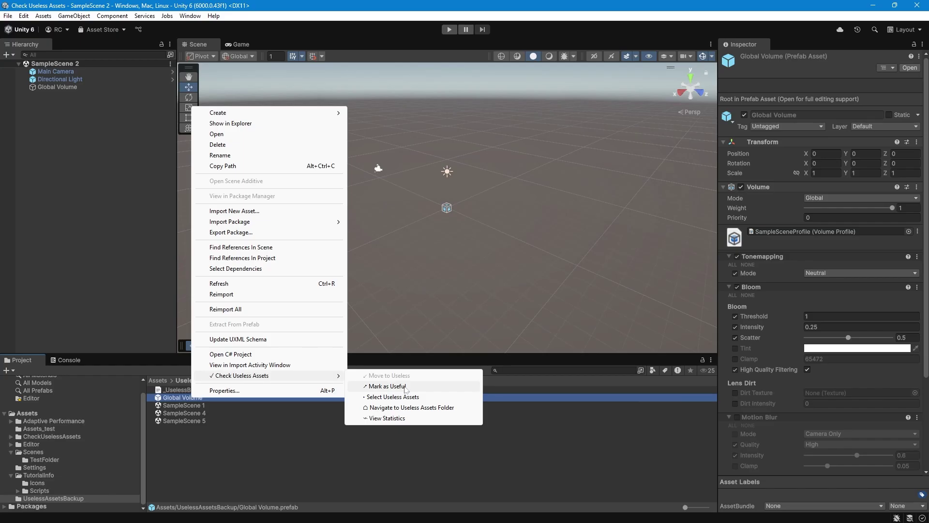
- Restore Global Volume to Assets_test via Mark as Useful, then view the UselessAssetsBackup folder
{"action": "right_click", "coordinate": [175, 399]}
{"action": "mouse_move", "coordinate": [222, 373]}
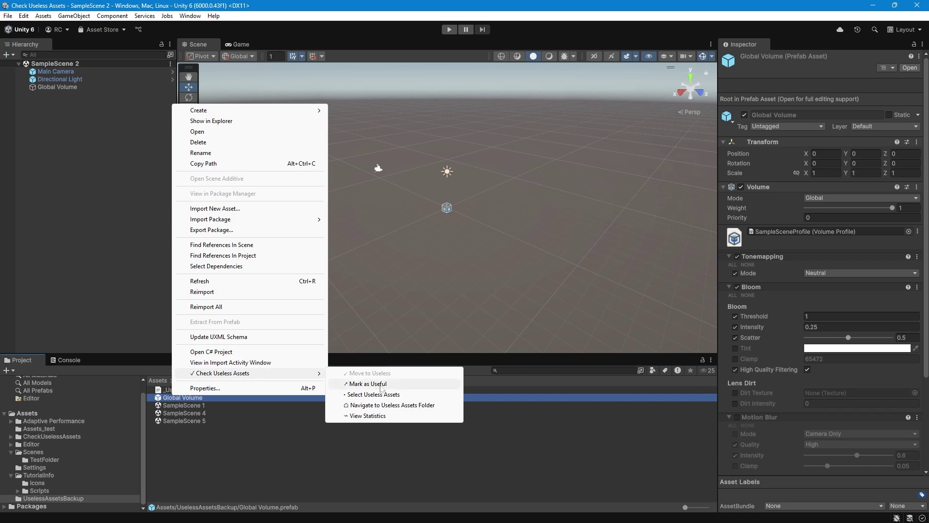
{"action": "left_click", "coordinate": [380, 388]}
{"action": "left_click", "coordinate": [519, 285]}
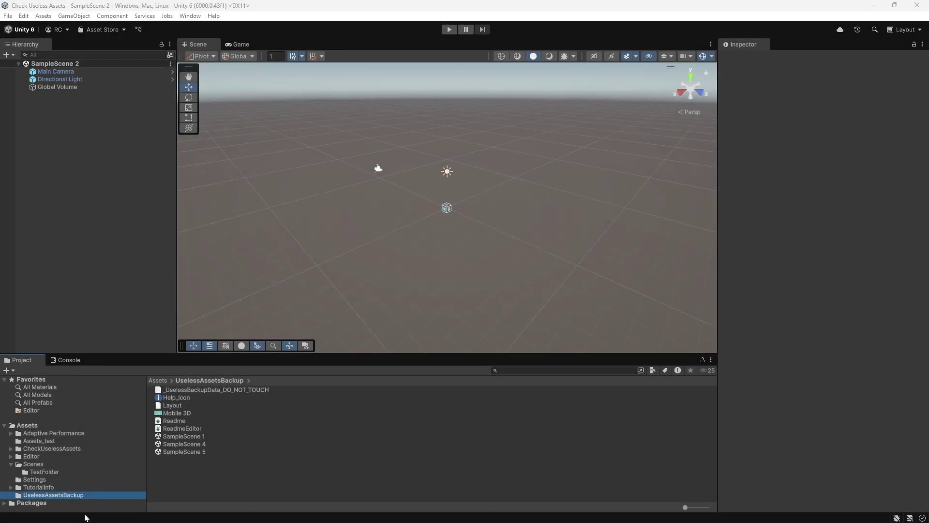
{"action": "left_click", "coordinate": [83, 495]}
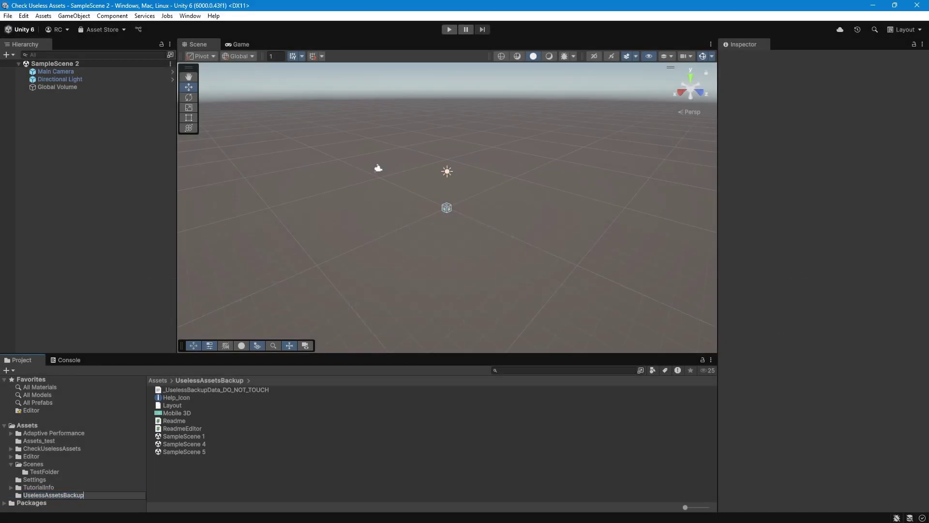
{"action": "key", "text": "Return"}
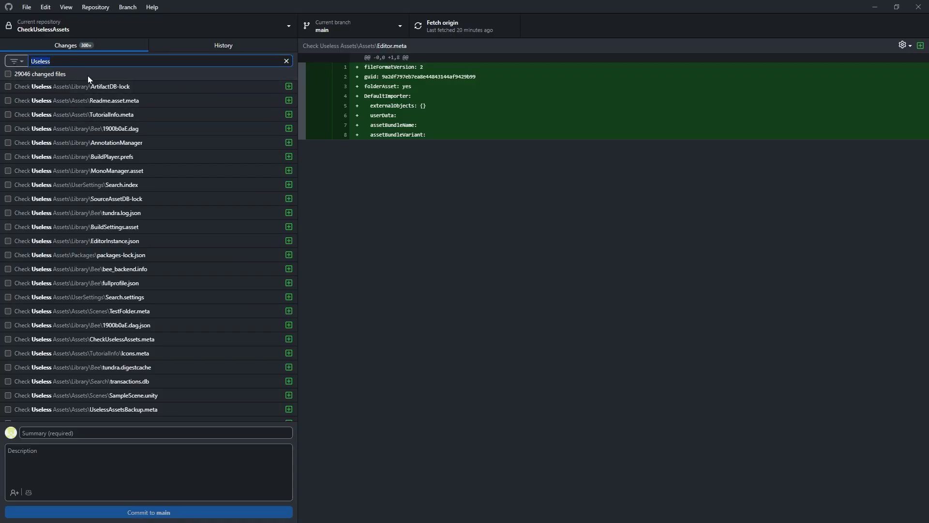
- Filter the changes list to UselessAssetsBackup and select all 19 backup-folder files
{"action": "key", "text": "ctrl+v"}
{"action": "key", "text": "shift+Home"}
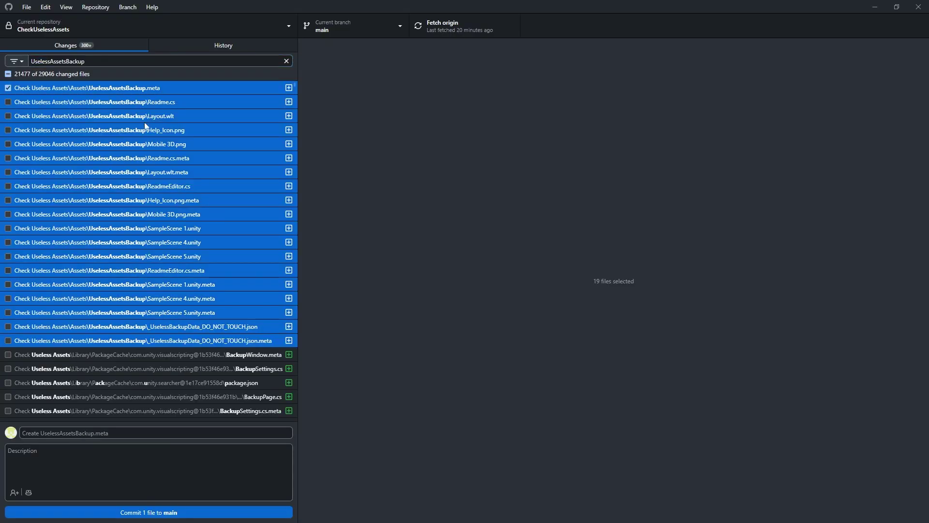